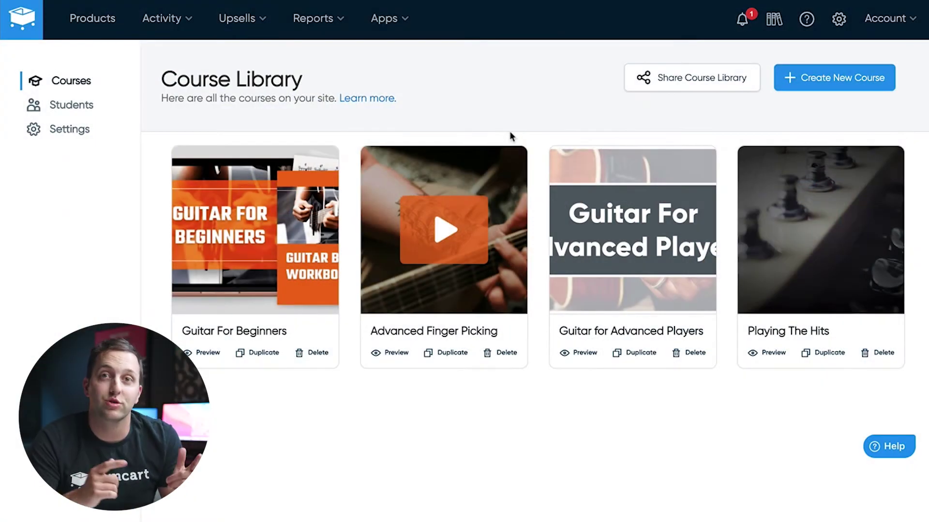
# Step: Select all 14 units and lessons in the Guitar For Beginners course's Units & Lessons list
pyautogui.click(270, 336)
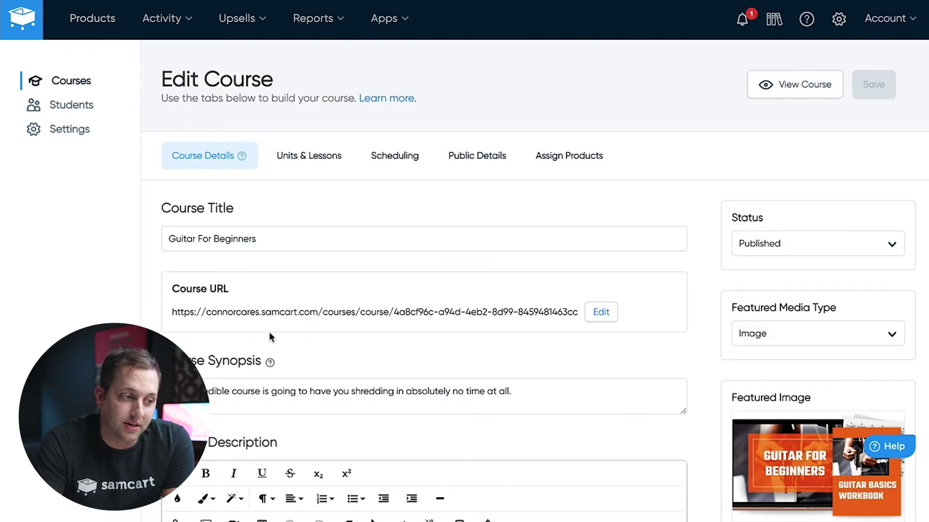
pyautogui.click(317, 164)
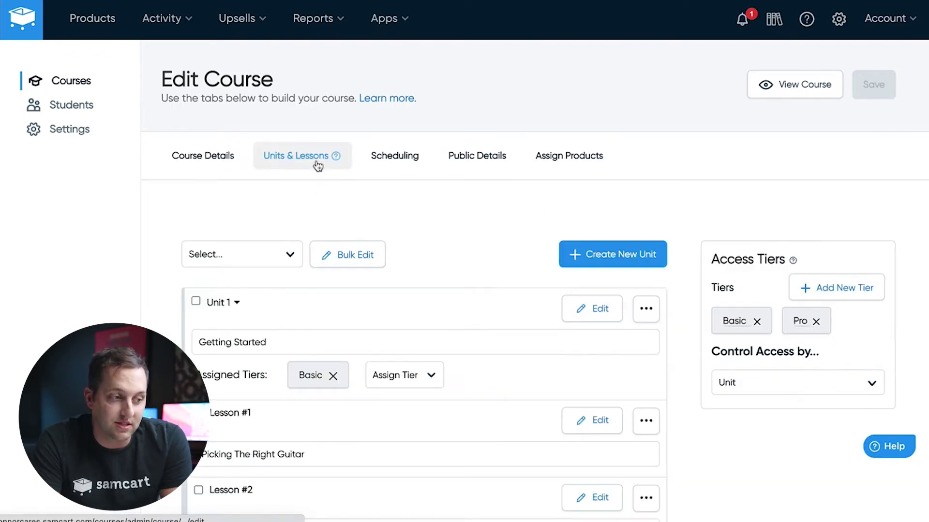
pyautogui.scroll(-1, 164, 228)
pyautogui.click(276, 182)
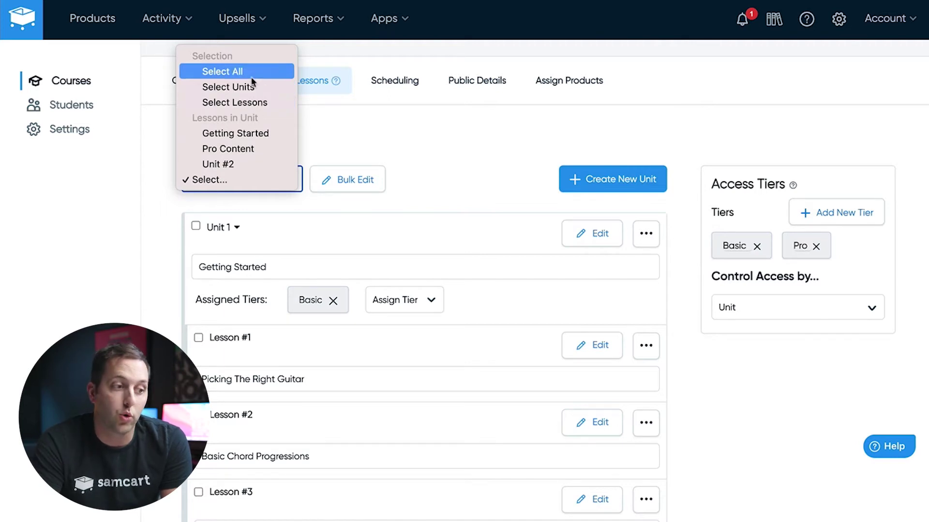
pyautogui.click(225, 71)
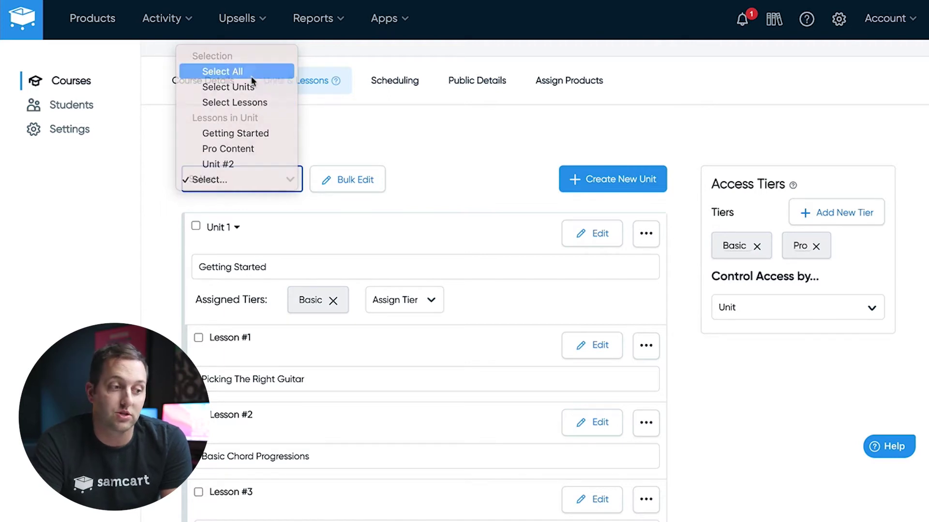
# Step: Bulk edit the selection with the PRO tier ticked to add, then view the Remove Tiers options
pyautogui.click(340, 186)
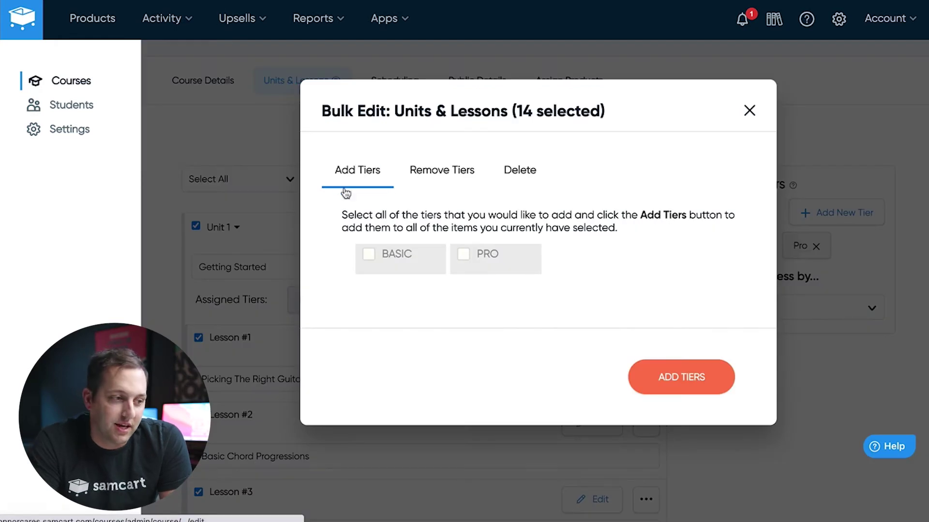
pyautogui.click(464, 255)
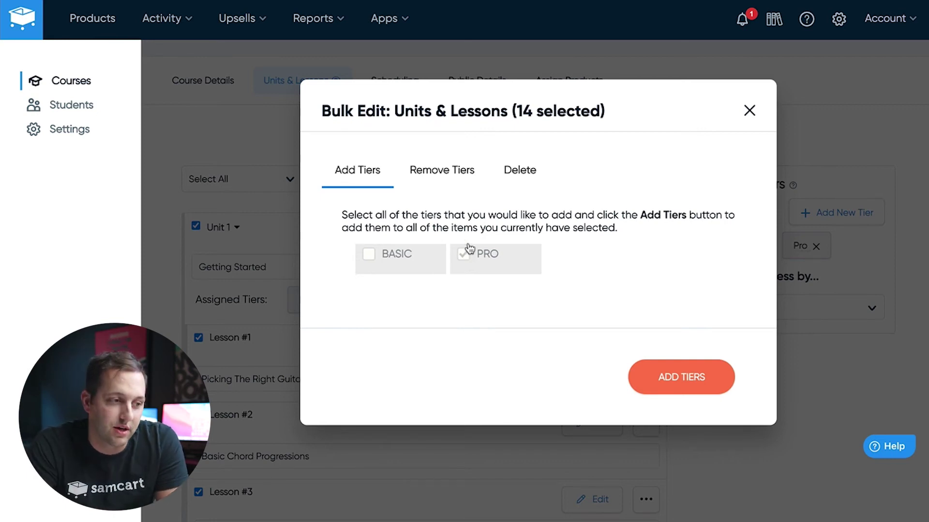
pyautogui.click(443, 175)
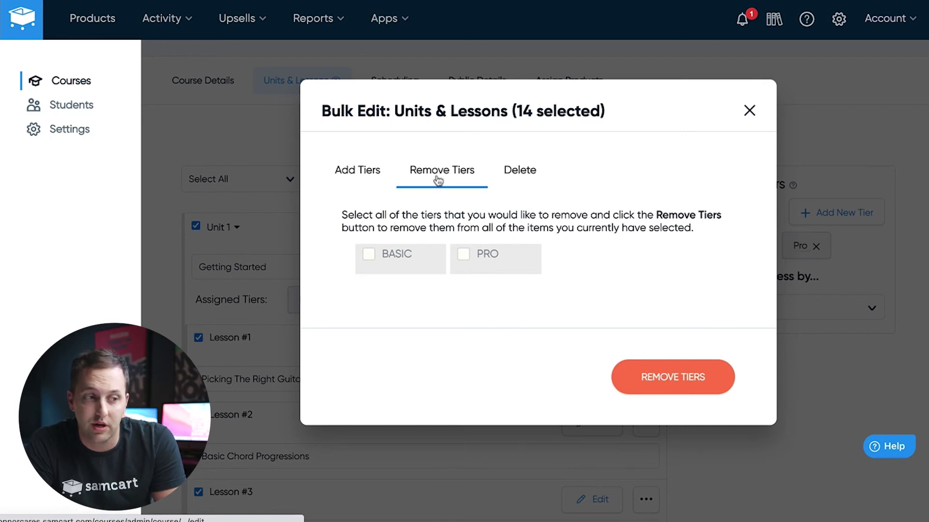
# Step: Show the Bulk Edit Delete option, which warns it removes all 14 selected items
pyautogui.click(512, 177)
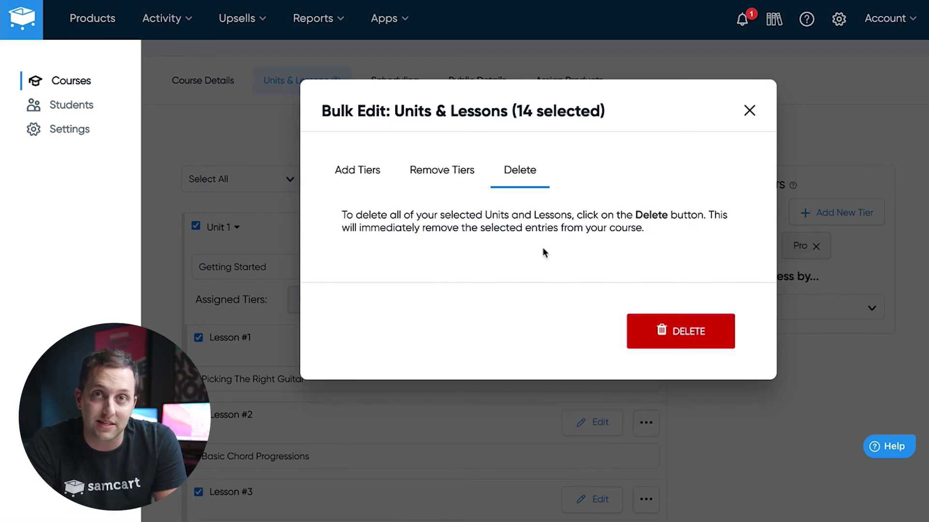